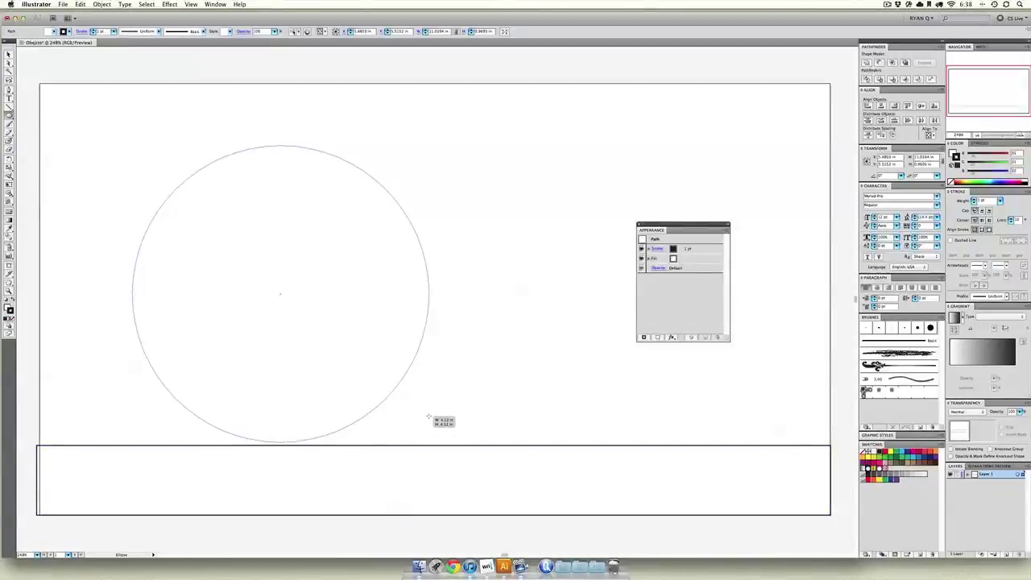
# - Draw a small circle about 1.38 in across beside the large circle, just above the long rectangle, and deselect it
pyautogui.moveTo(564, 390); pyautogui.dragTo(613, 439)
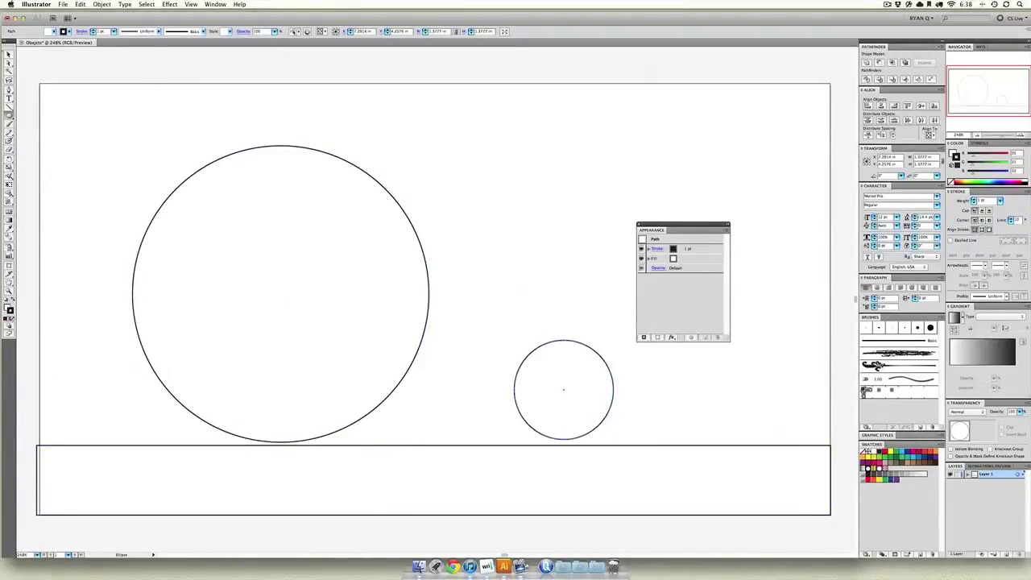
pyautogui.press('v')
pyautogui.click(502, 169)
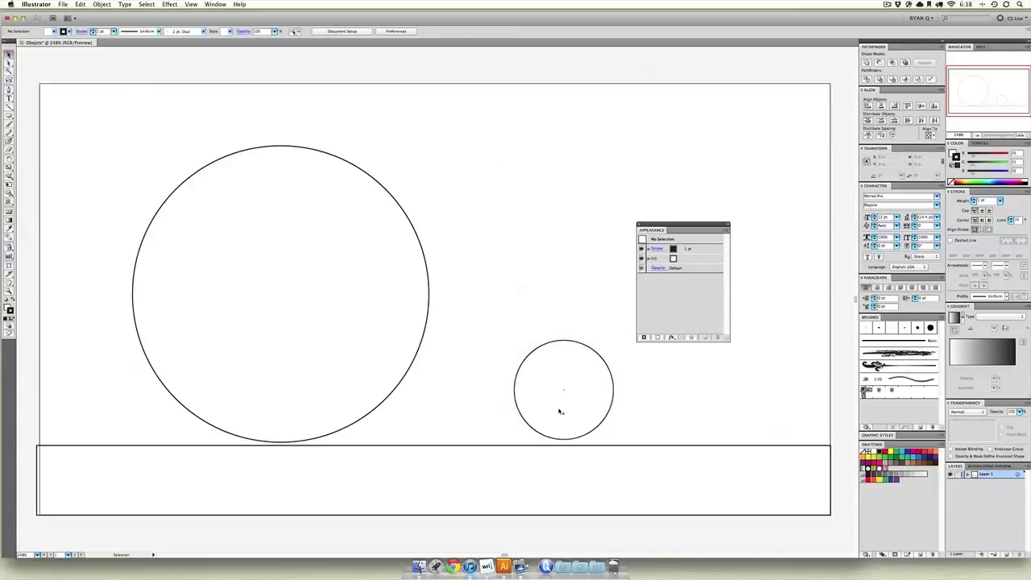
pyautogui.moveTo(561, 368); pyautogui.dragTo(561, 371)
pyautogui.click(502, 275)
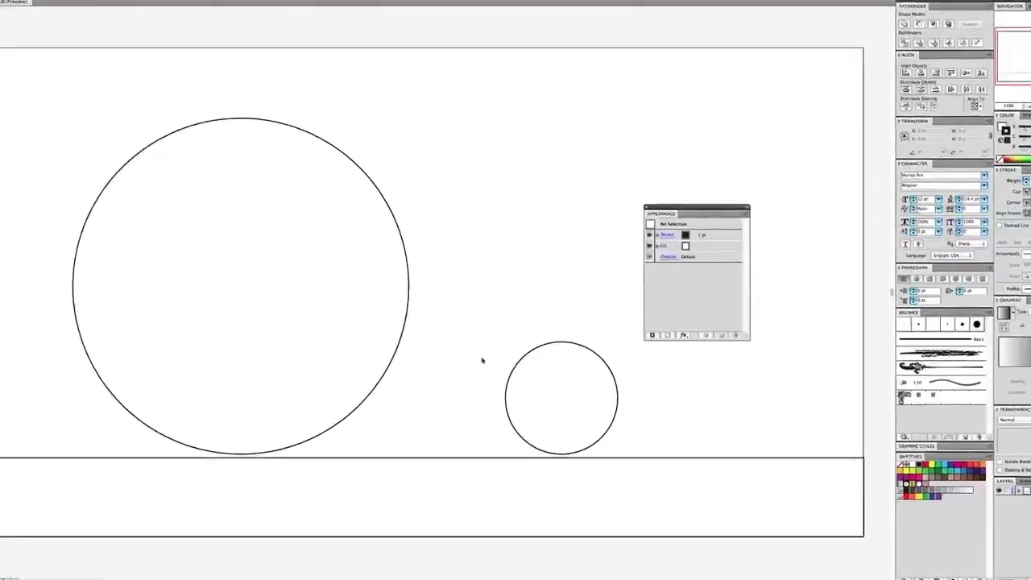
# - Set the small circle's stroke weight first to 5 pt and finally to 20 pt
pyautogui.click(502, 398)
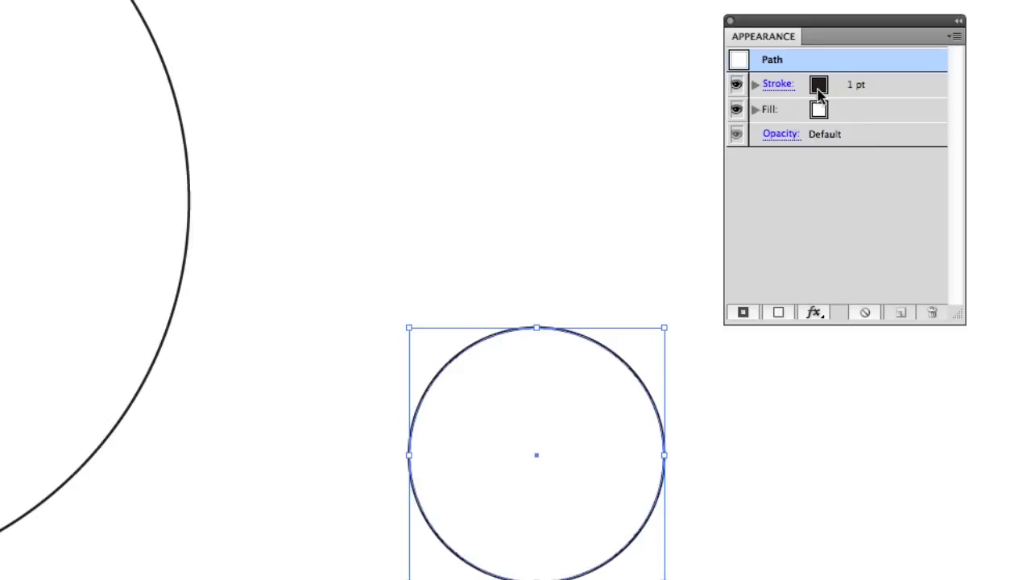
pyautogui.click(784, 87)
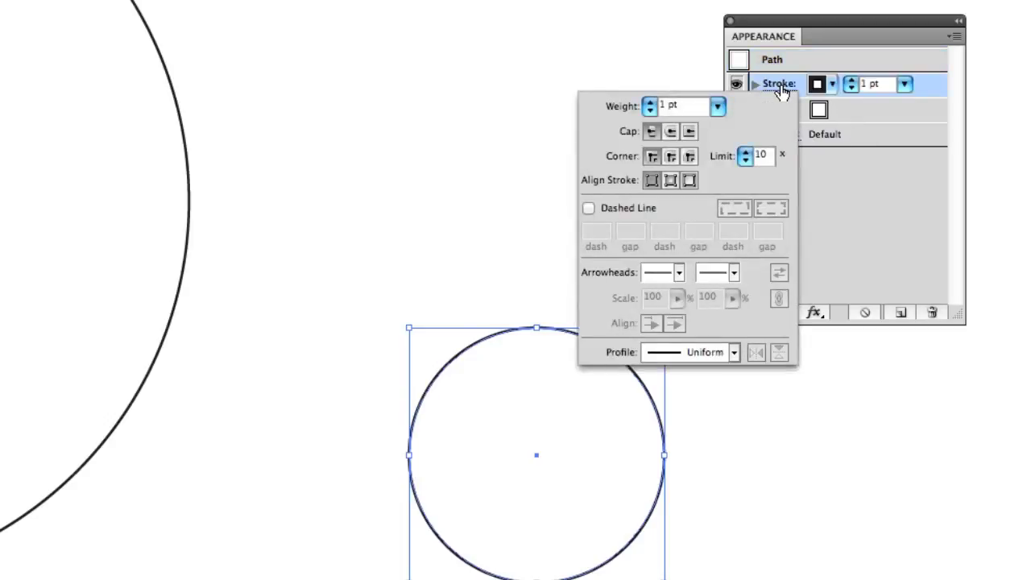
pyautogui.click(717, 105)
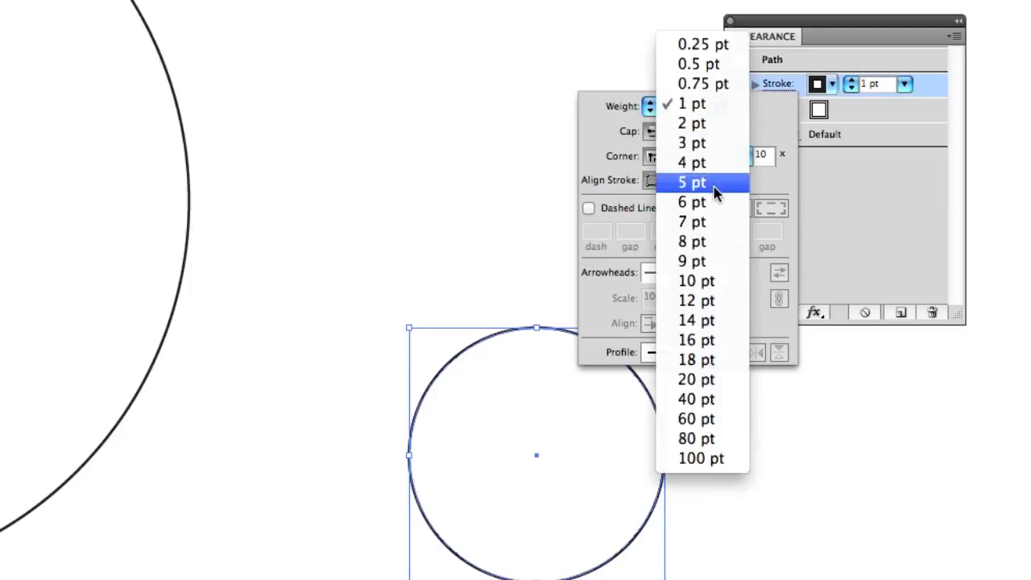
pyautogui.click(716, 185)
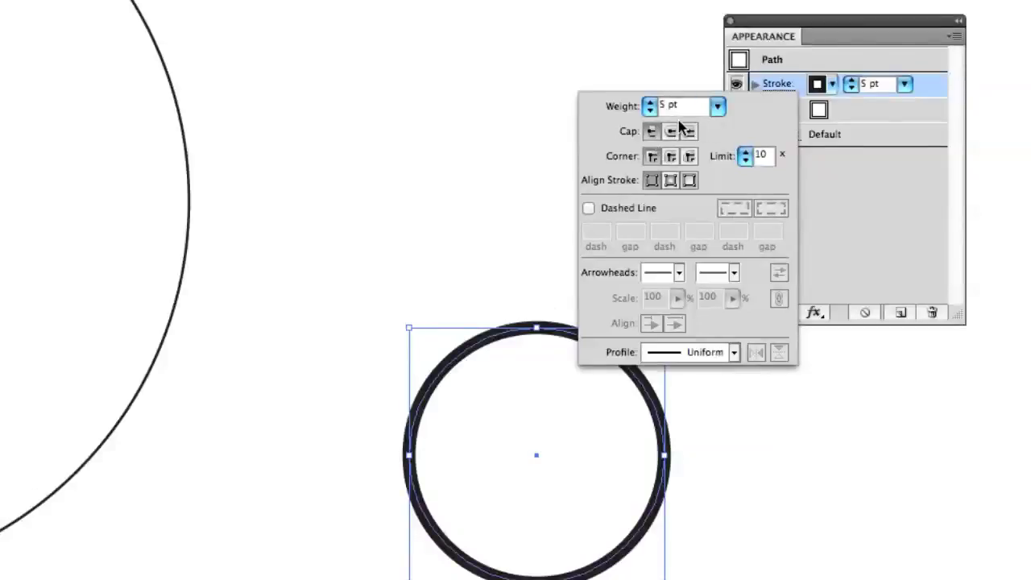
pyautogui.click(905, 84)
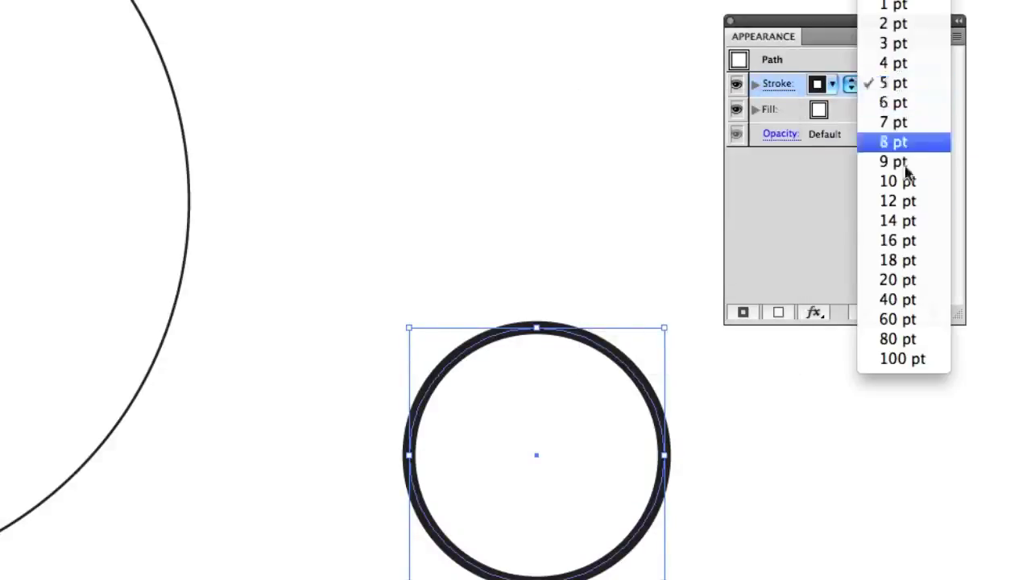
pyautogui.click(906, 279)
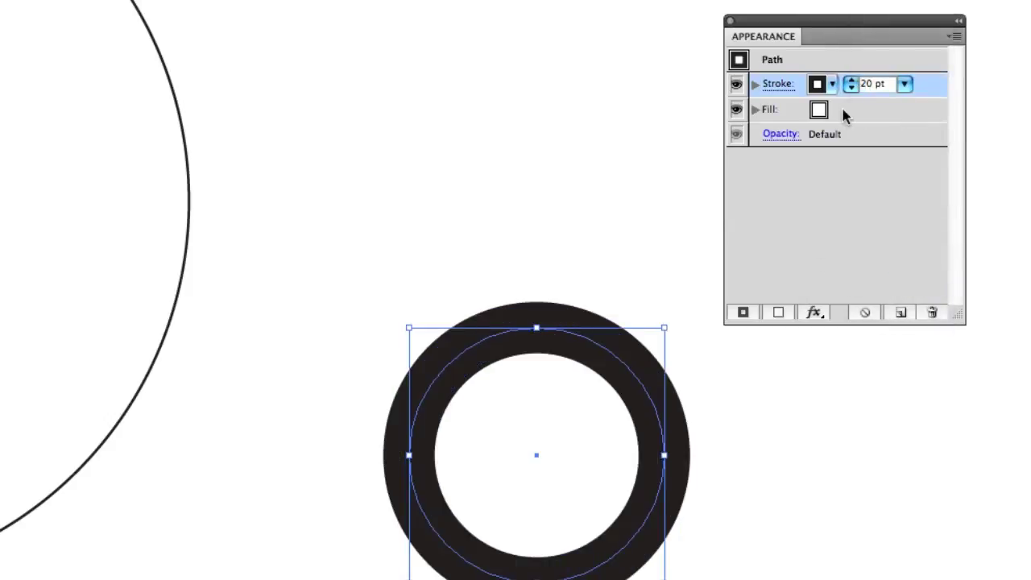
# - Give the small circle a dark blue stroke and a light blue fill
pyautogui.click(832, 85)
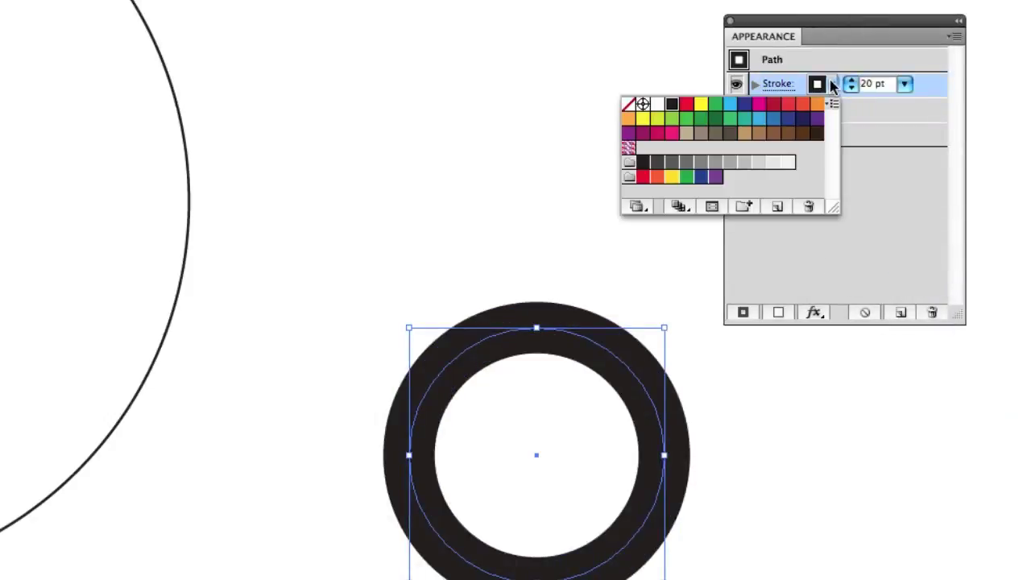
pyautogui.click(786, 120)
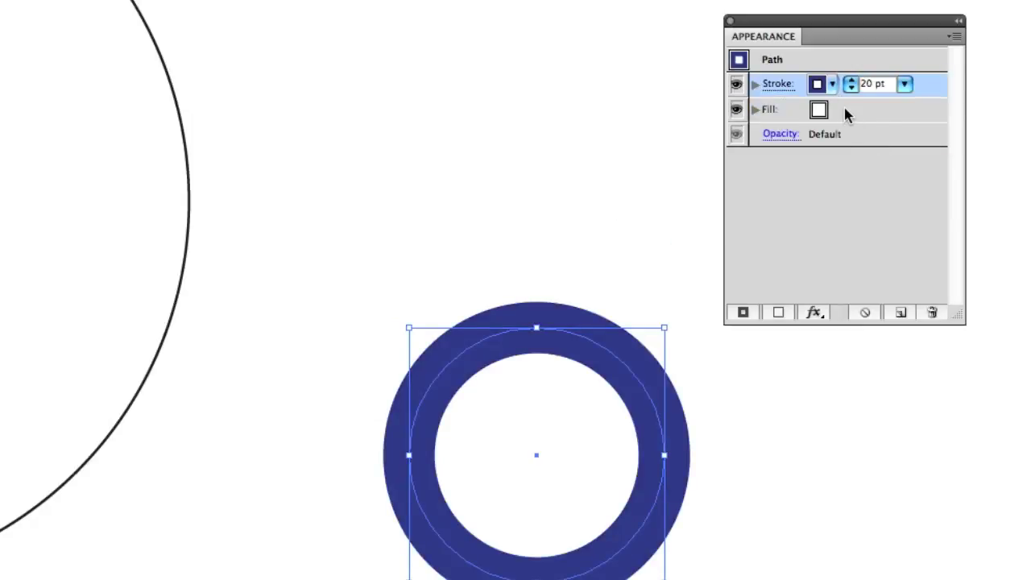
pyautogui.click(843, 107)
pyautogui.click(832, 110)
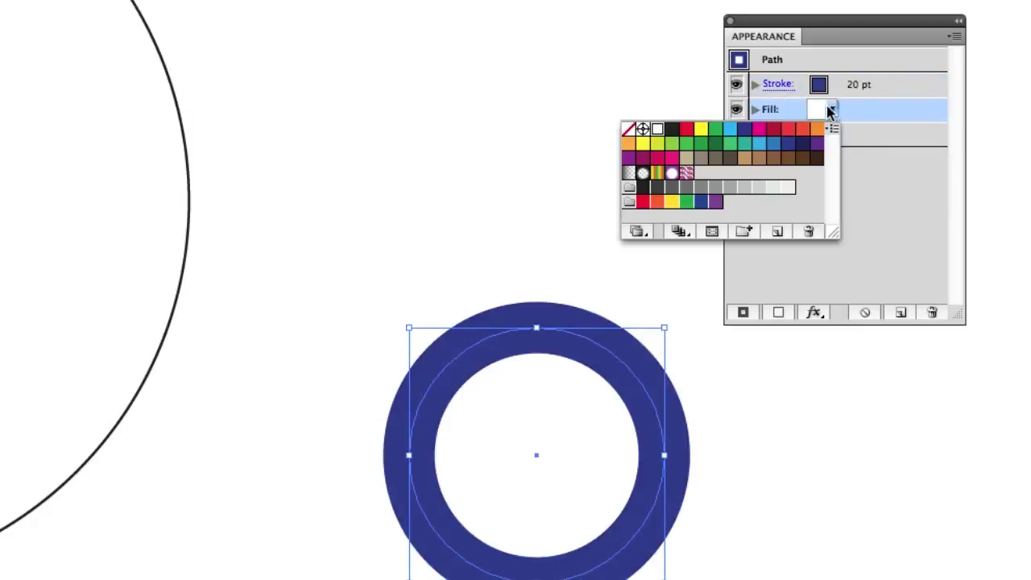
pyautogui.click(760, 148)
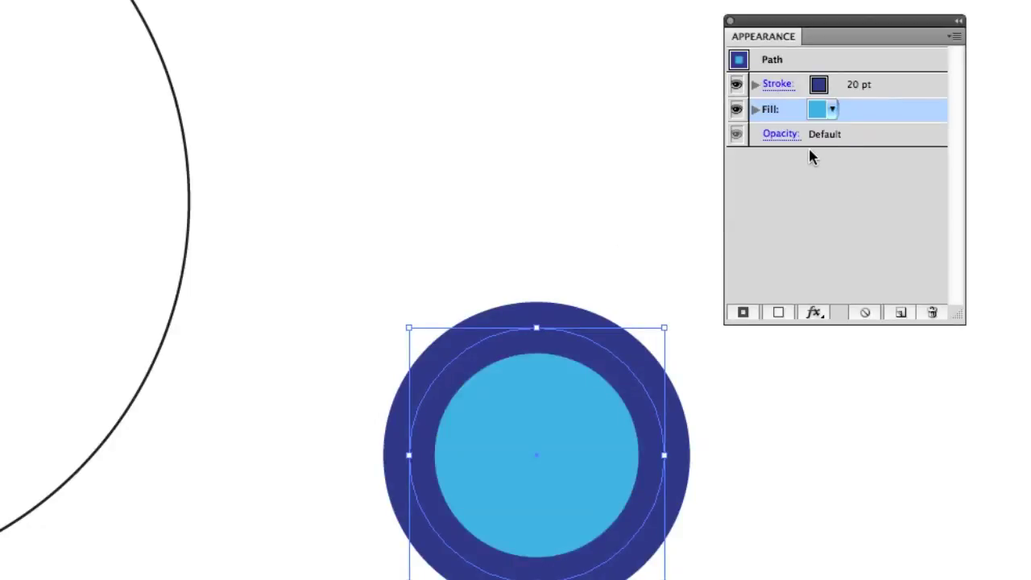
# - Try the small circle's opacity at 18% and 87%, and return it to full opacity
pyautogui.click(829, 135)
pyautogui.click(777, 138)
pyautogui.moveTo(762, 154); pyautogui.dragTo(671, 179)
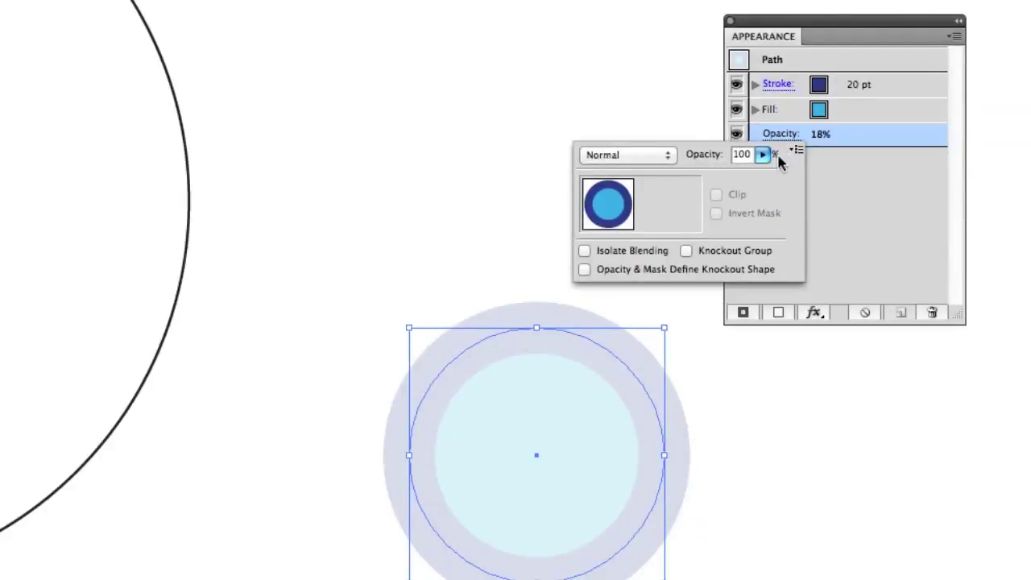
pyautogui.moveTo(762, 154); pyautogui.dragTo(782, 174)
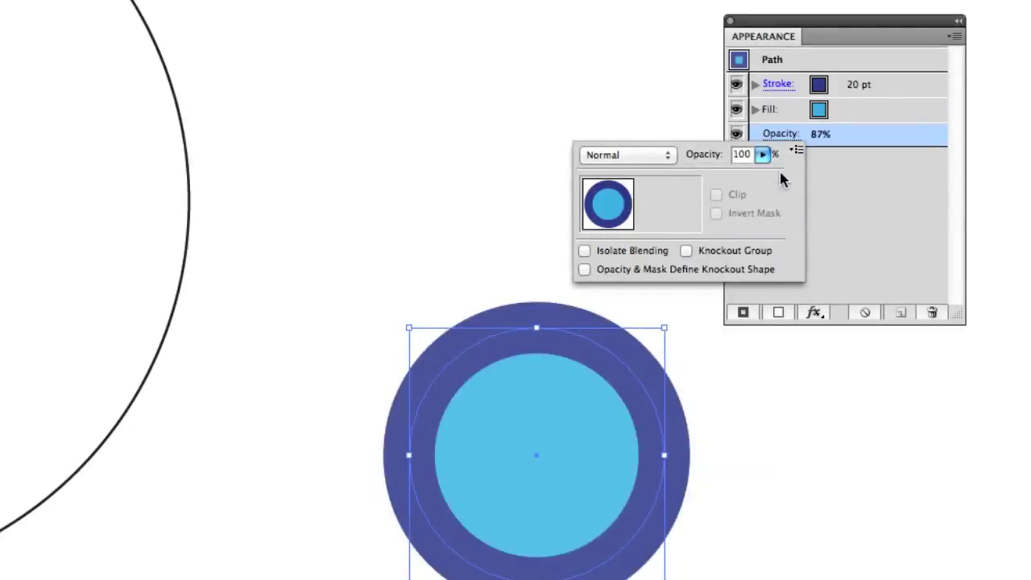
pyautogui.click(764, 154)
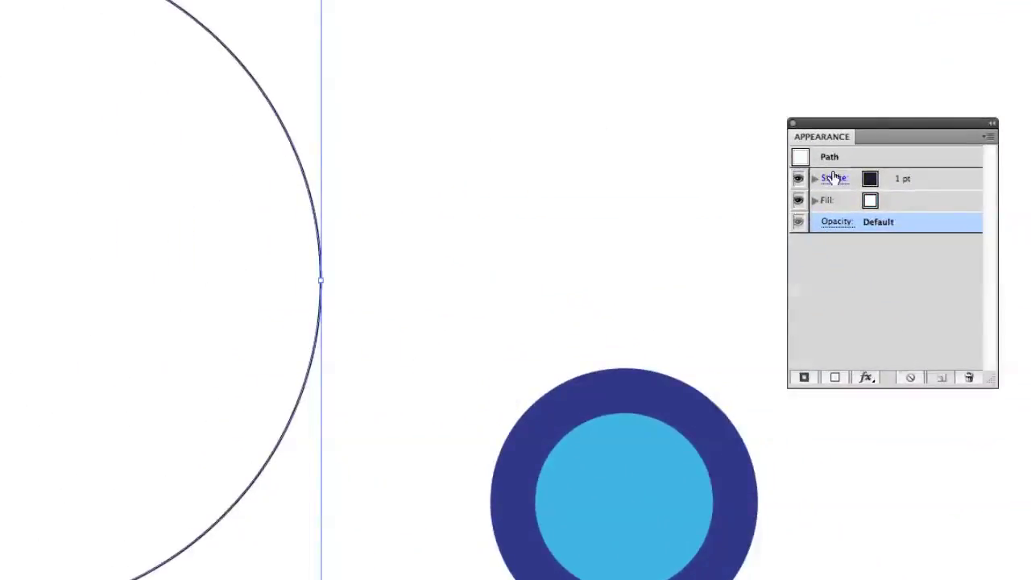
# - Give the large circle a crimson stroke with a weight of 40 pt
pyautogui.click(871, 179)
pyautogui.click(881, 178)
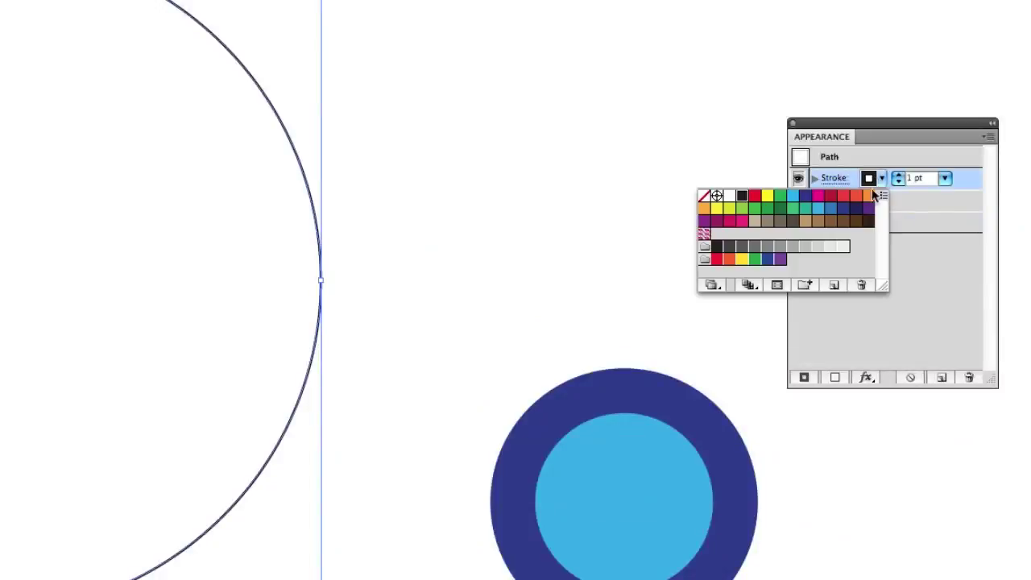
pyautogui.click(829, 197)
pyautogui.click(949, 179)
pyautogui.click(950, 178)
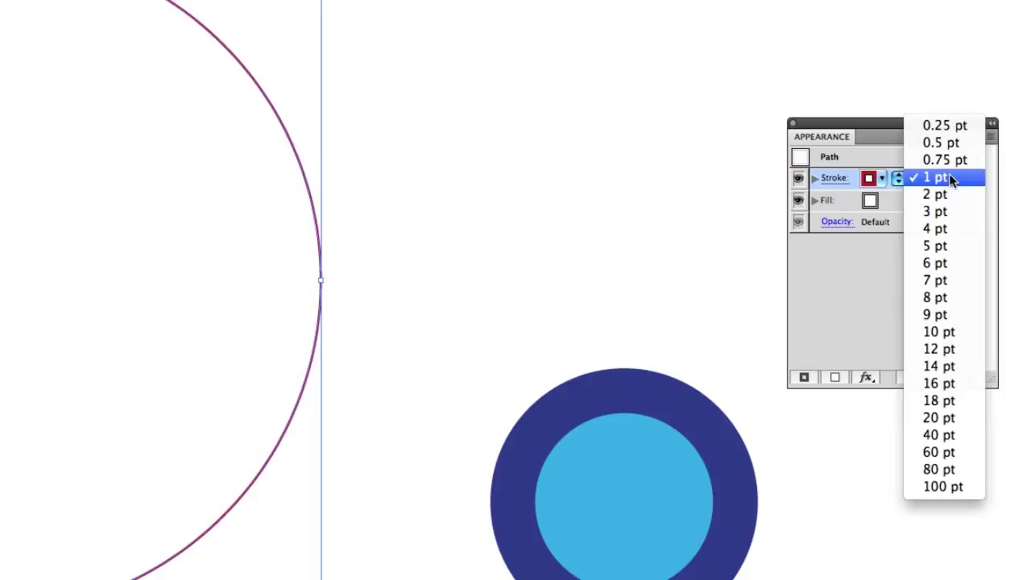
pyautogui.click(949, 433)
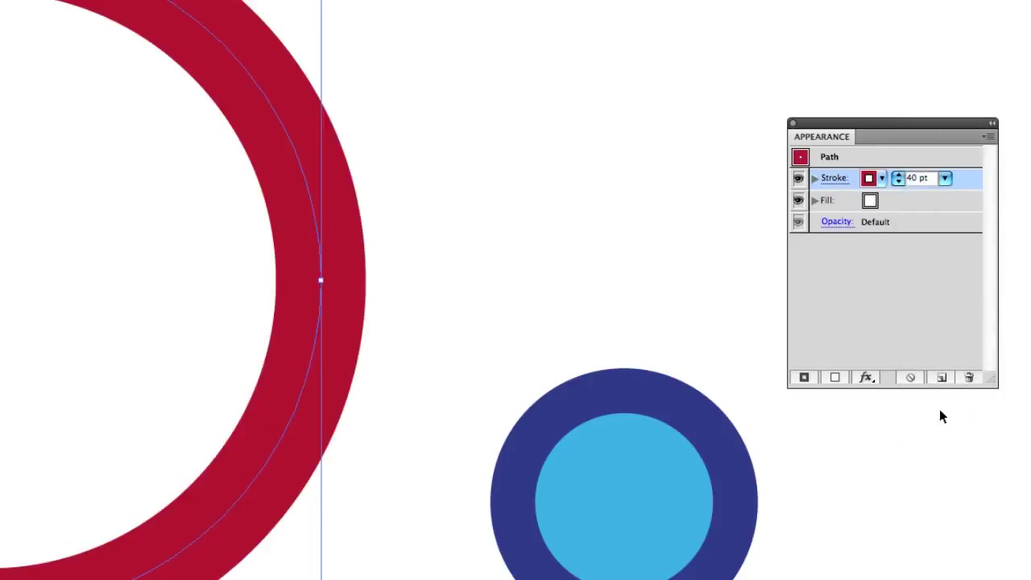
# - Fill the large circle with orange
pyautogui.click(870, 203)
pyautogui.click(883, 200)
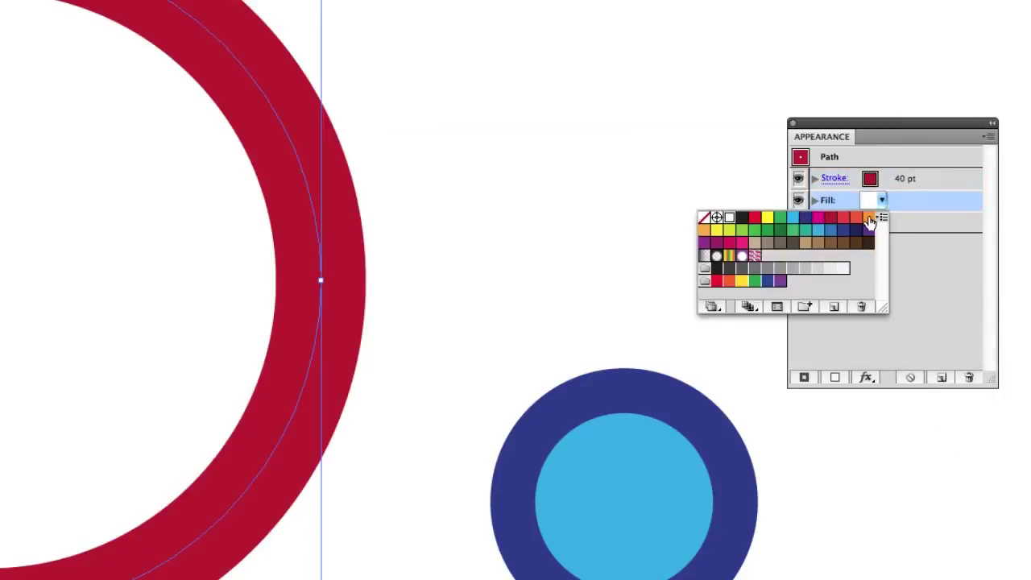
pyautogui.click(868, 218)
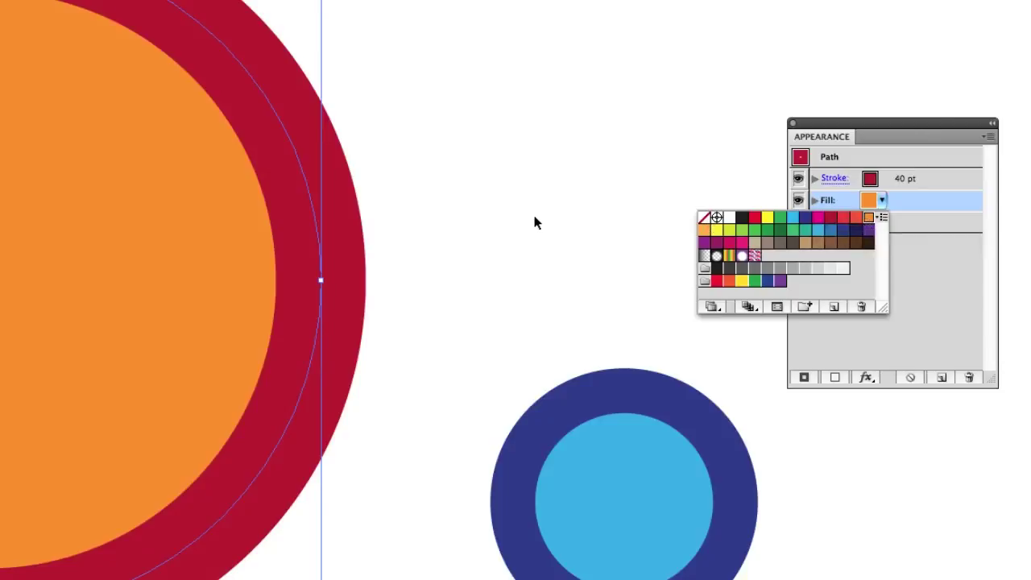
pyautogui.click(903, 268)
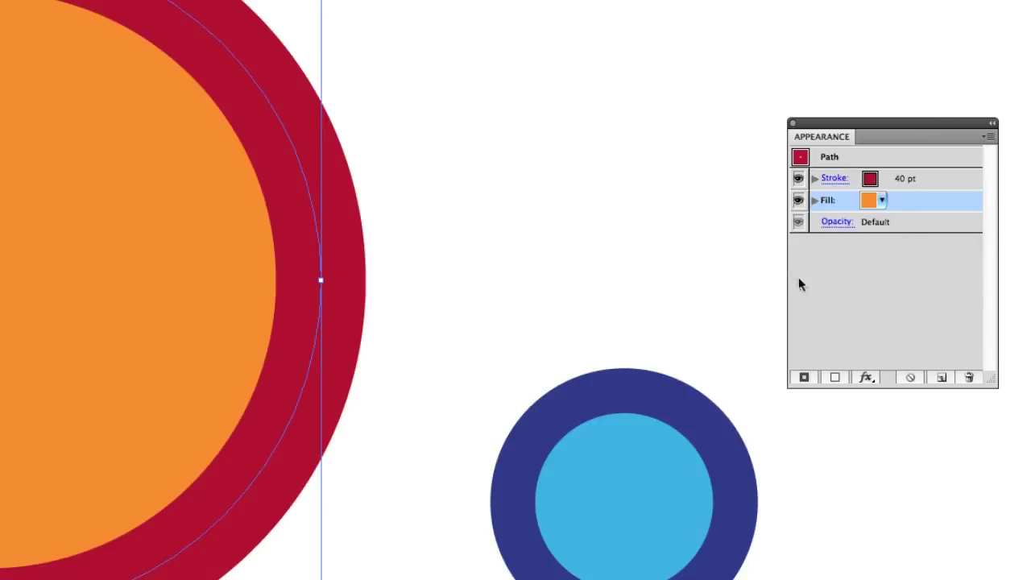
# - Remove the stroke from the long rectangle below the circles by setting its weight to 0
pyautogui.click(881, 493)
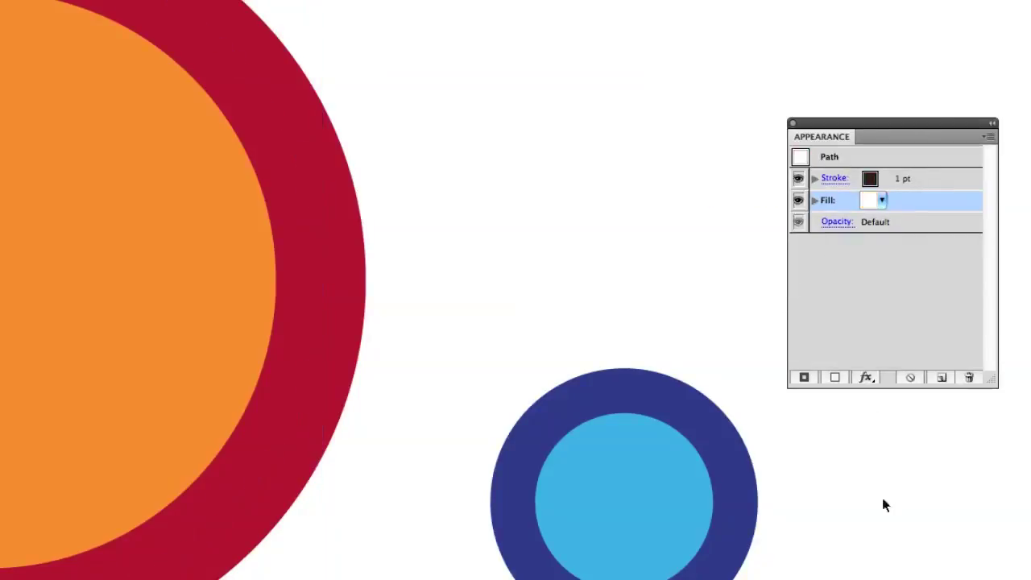
pyautogui.click(895, 179)
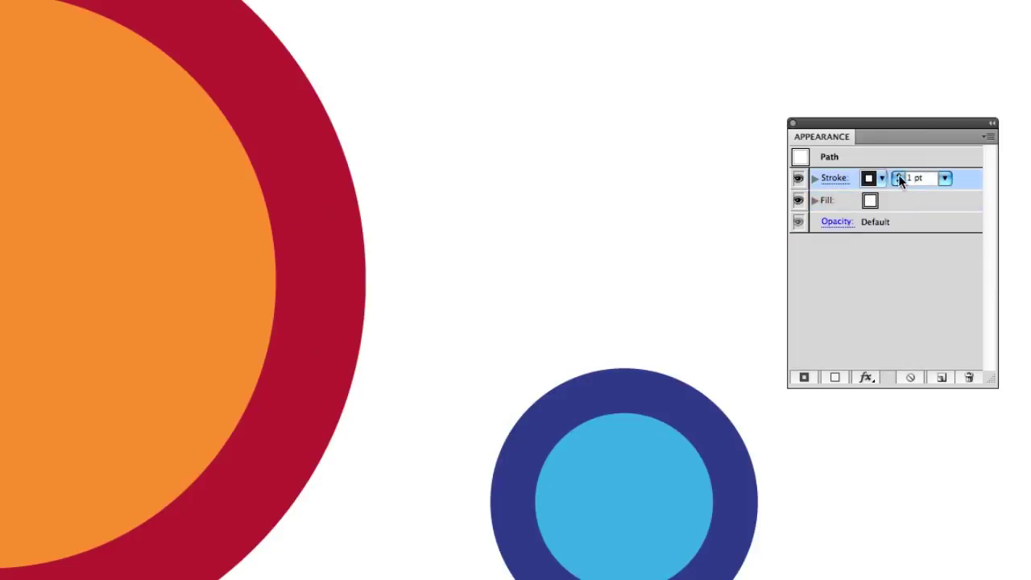
pyautogui.click(944, 178)
pyautogui.click(934, 178)
pyautogui.write('0')
pyautogui.press('Return')
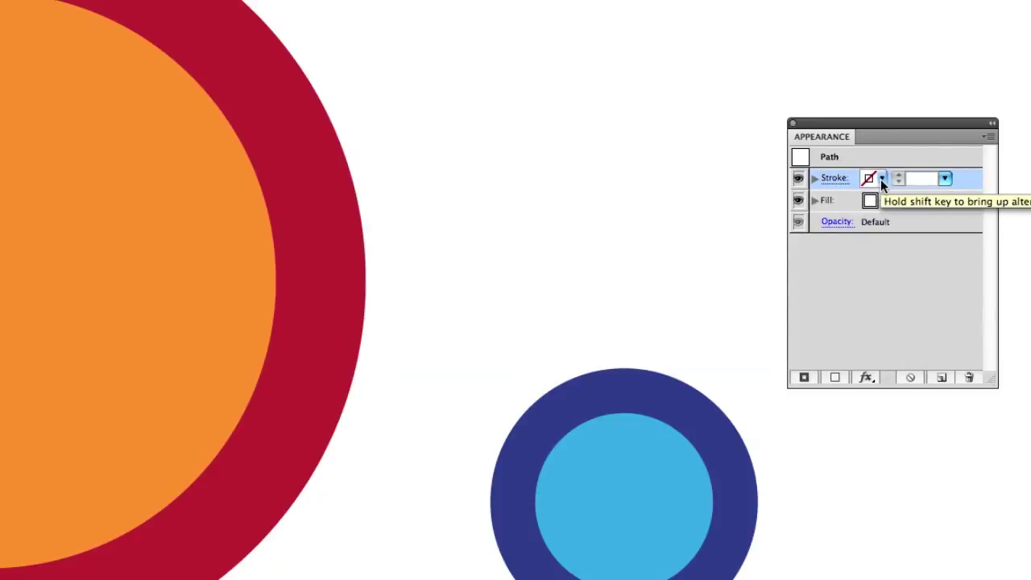
pyautogui.click(882, 179)
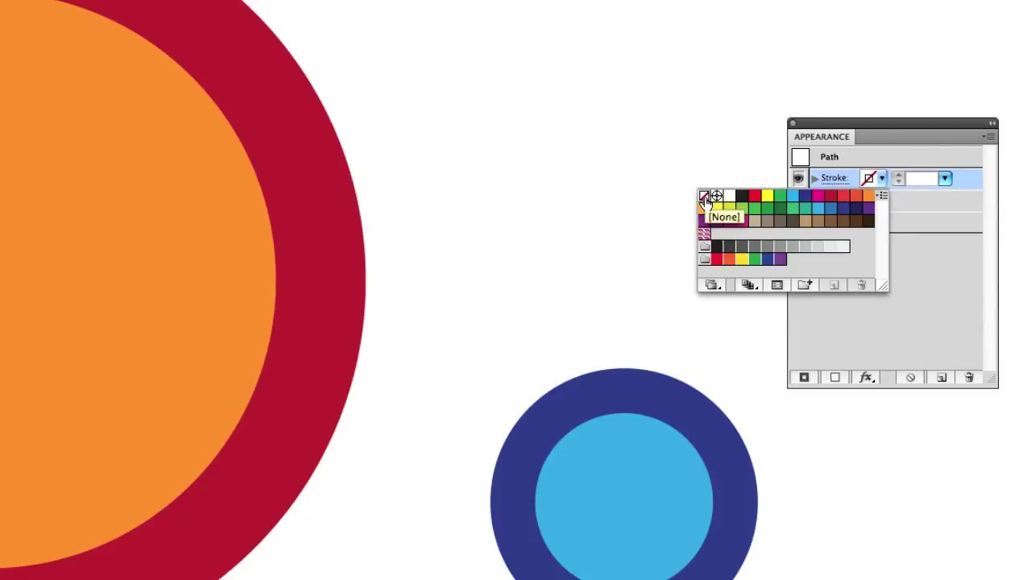
pyautogui.click(903, 246)
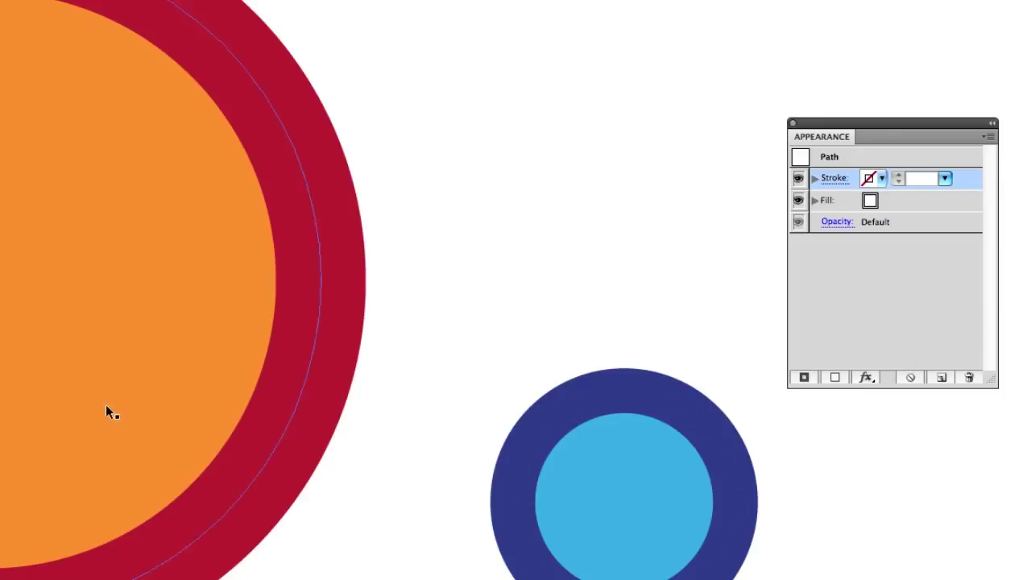
# - Fill the long rectangle with medium gray and deselect it
pyautogui.click(886, 200)
pyautogui.click(881, 201)
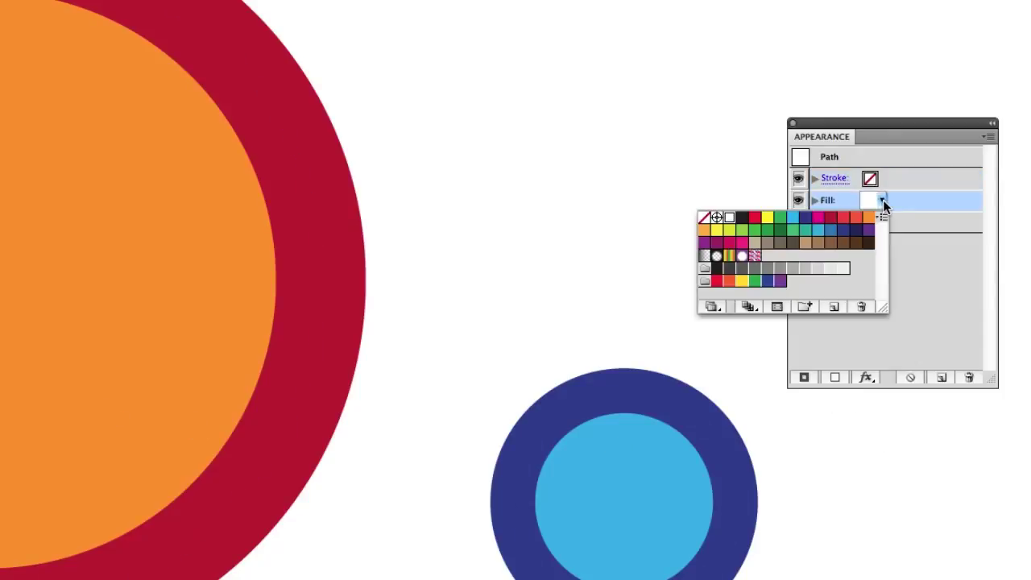
pyautogui.click(767, 270)
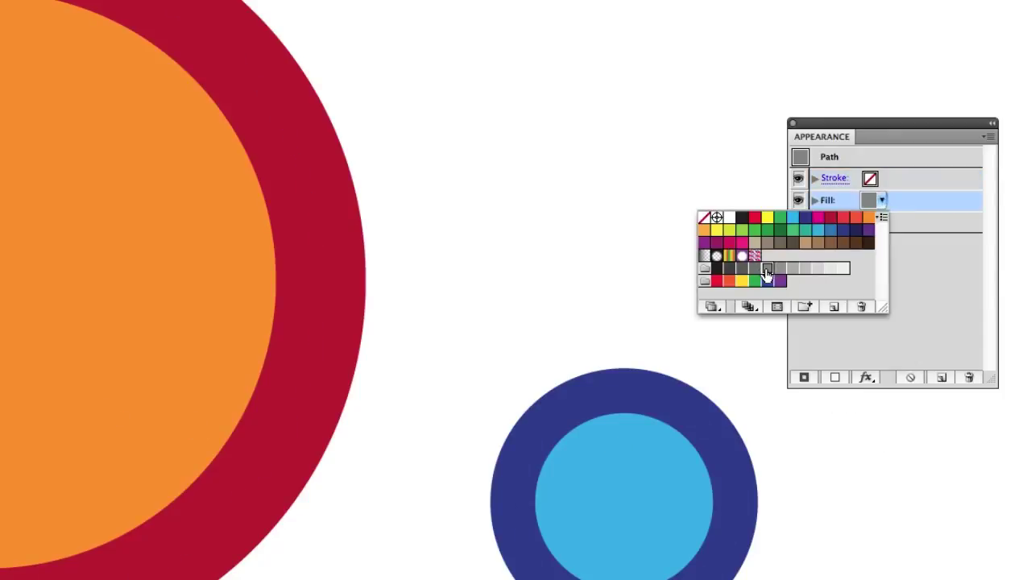
pyautogui.click(540, 275)
pyautogui.click(981, 513)
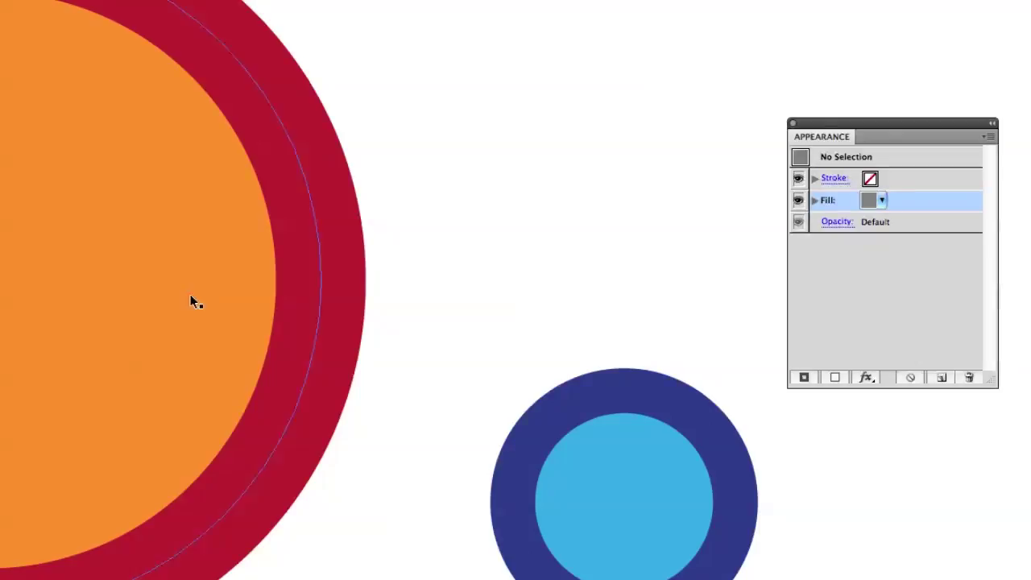
# - Hide the large circle's fill and move the circle downward by its outline
pyautogui.click(27, 155)
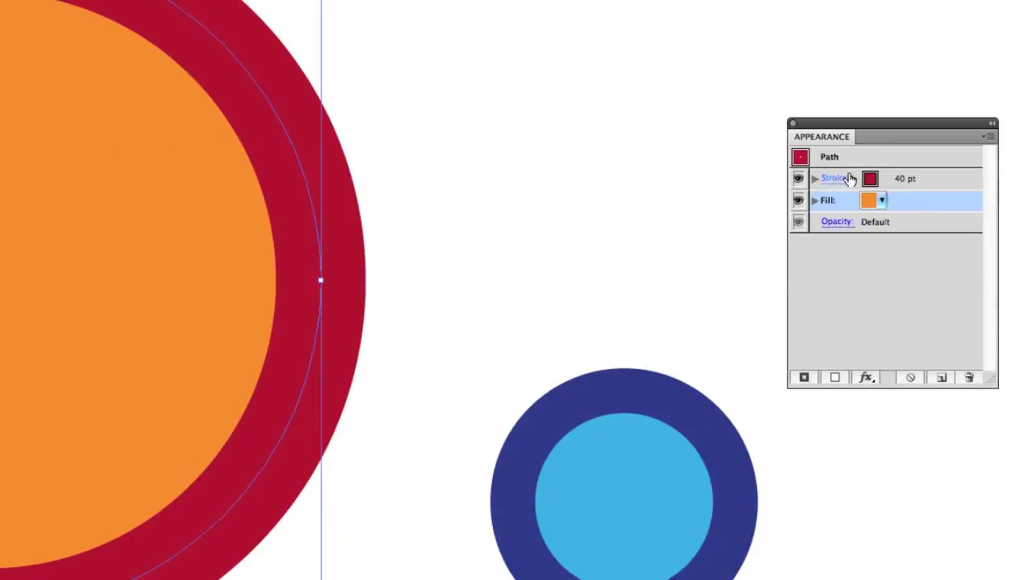
pyautogui.click(794, 203)
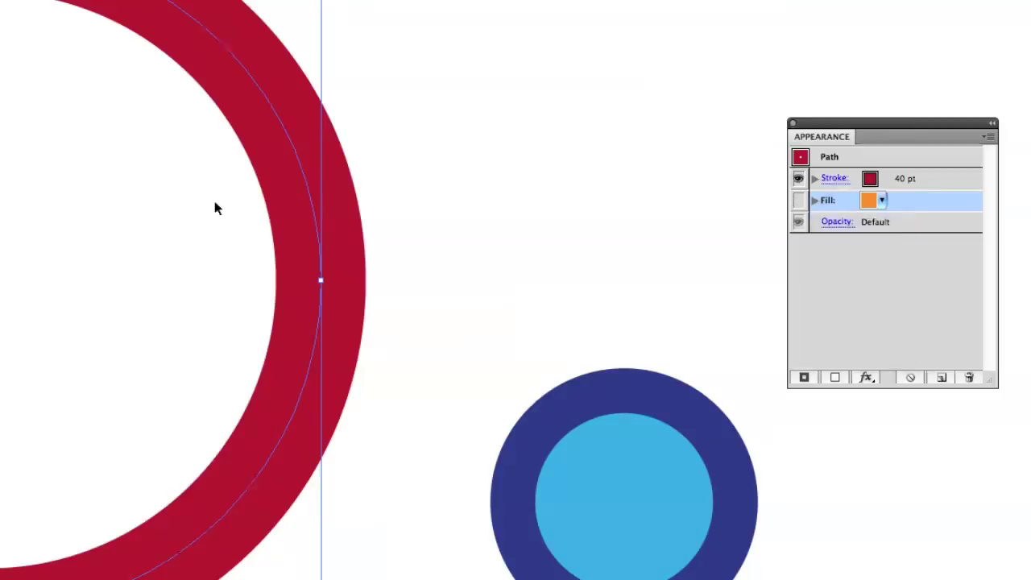
pyautogui.moveTo(305, 176); pyautogui.dragTo(296, 348)
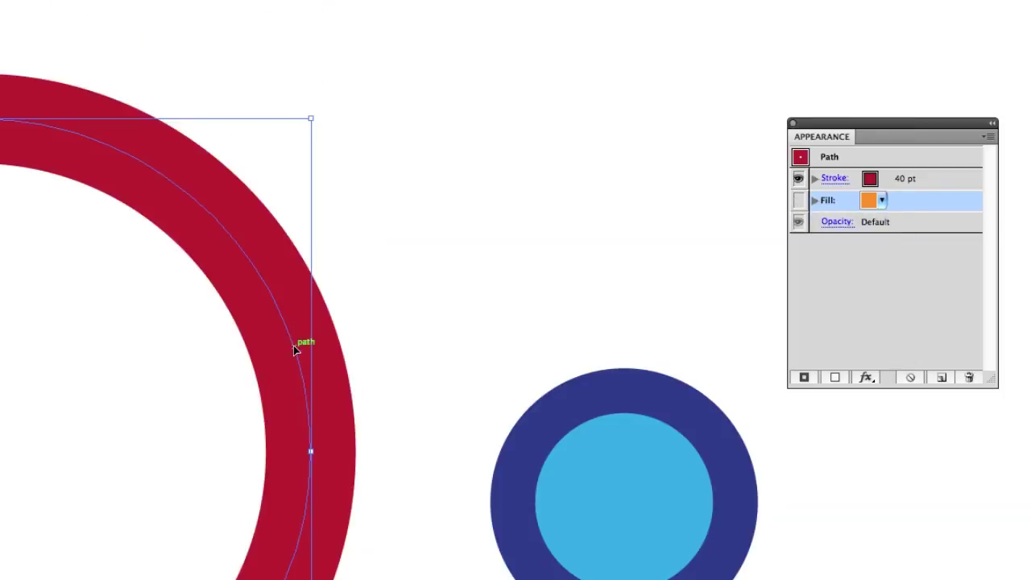
# - Show the large circle's fill, move the circle upward by its filled area, and hide the fill again
pyautogui.click(798, 202)
pyautogui.moveTo(161, 401); pyautogui.dragTo(148, 212)
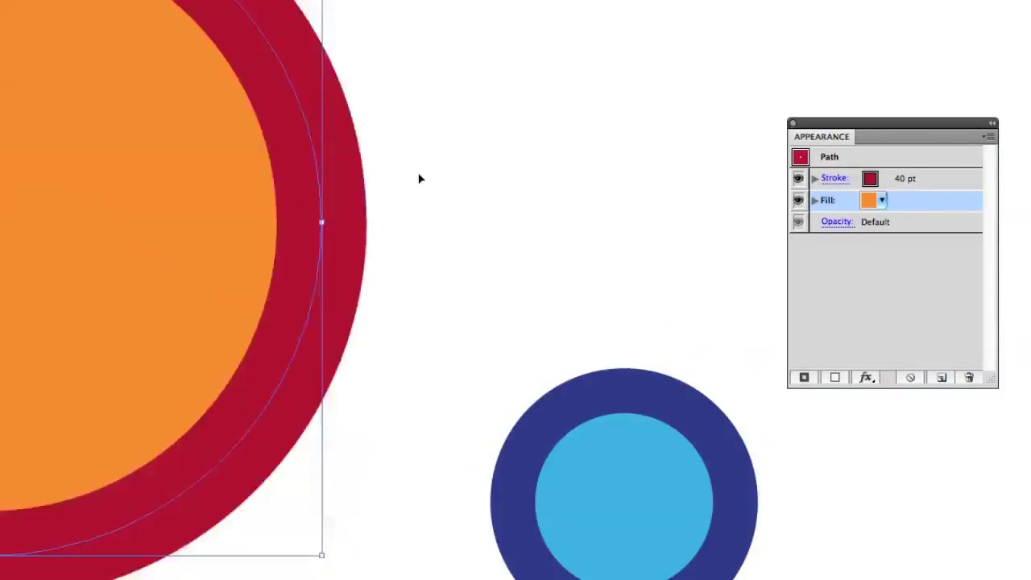
pyautogui.click(798, 201)
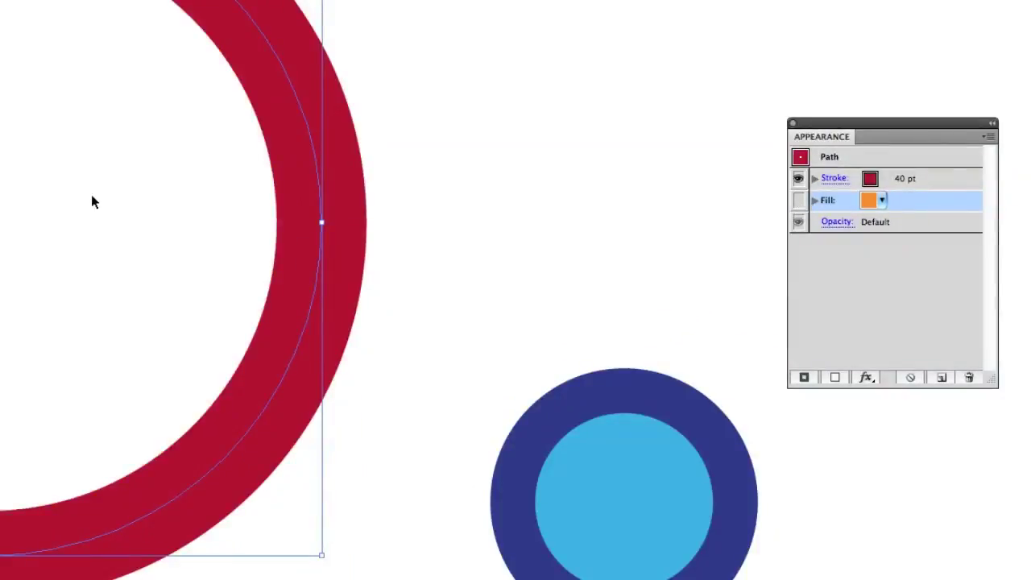
# - Try to move the large circle by its empty interior while its fill is hidden, and undo the attempts
pyautogui.moveTo(68, 186); pyautogui.dragTo(69, 332)
pyautogui.press('super+z')
pyautogui.click(30, 165)
pyautogui.press('super+z')
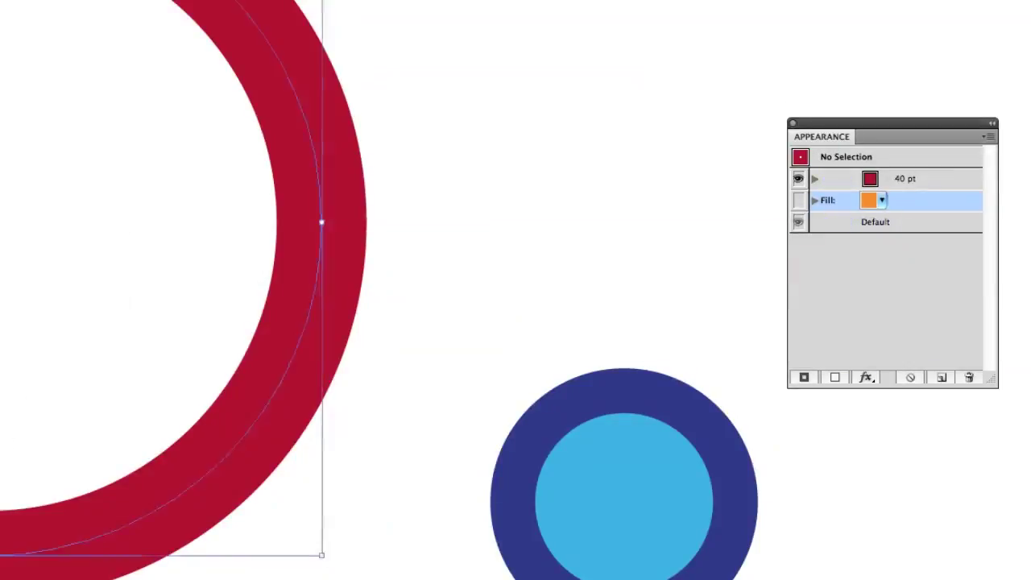
pyautogui.click(21, 175)
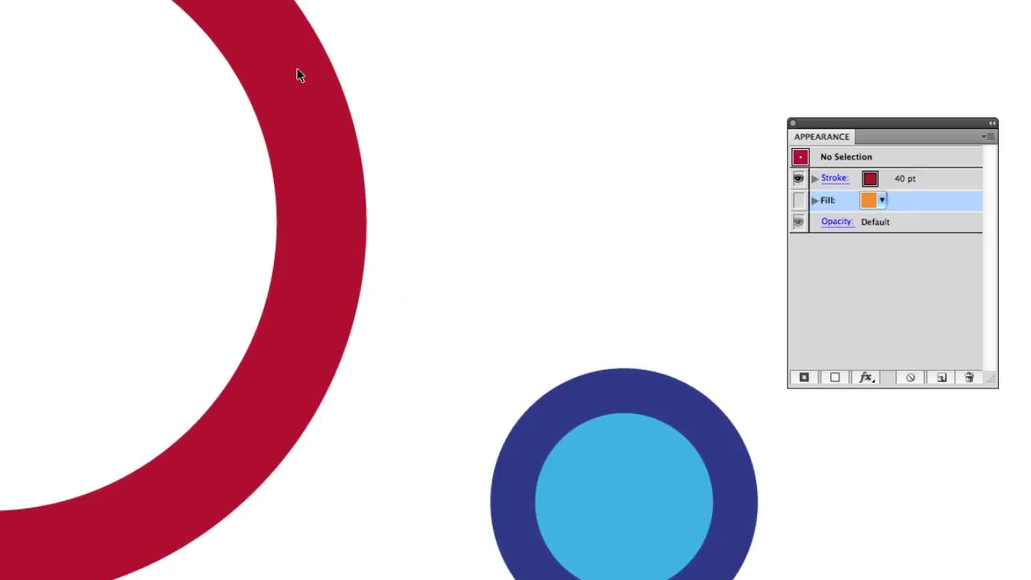
# - Select the large circle with a marquee, clear the selection, and move the circle downward by its red stroke
pyautogui.moveTo(516, 32); pyautogui.dragTo(0, 403)
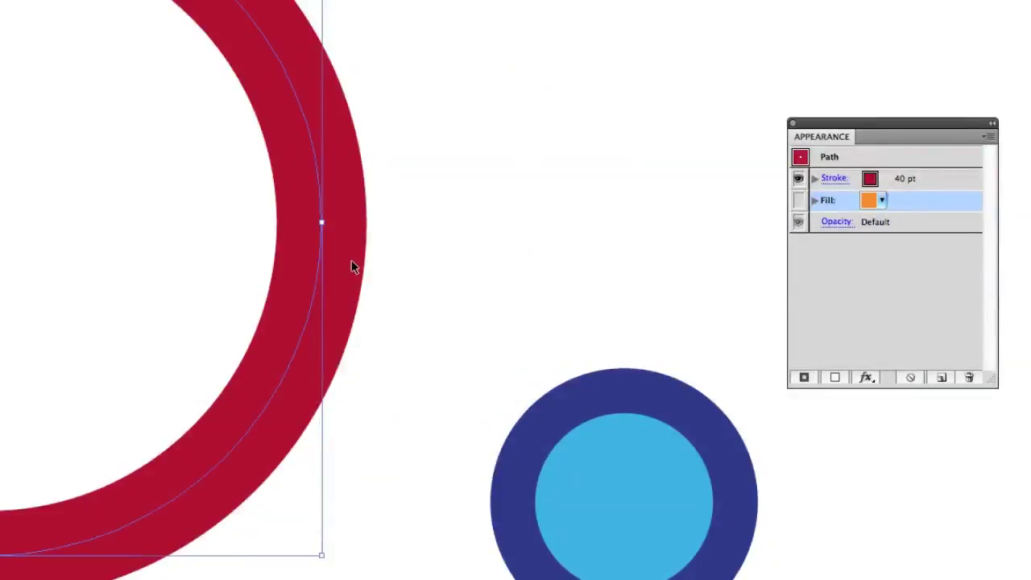
pyautogui.press('super+shift+a')
pyautogui.moveTo(320, 297); pyautogui.dragTo(314, 406)
# - Show the large circle's orange fill and move the circle slightly upward by its filled area
pyautogui.click(798, 200)
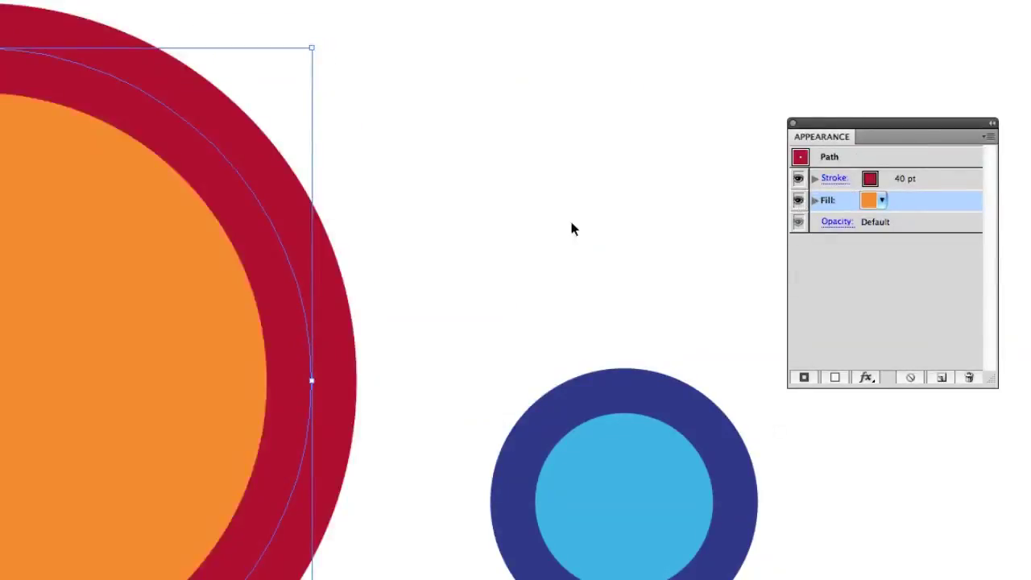
pyautogui.press('super+shift+a')
pyautogui.moveTo(64, 341); pyautogui.dragTo(53, 298)
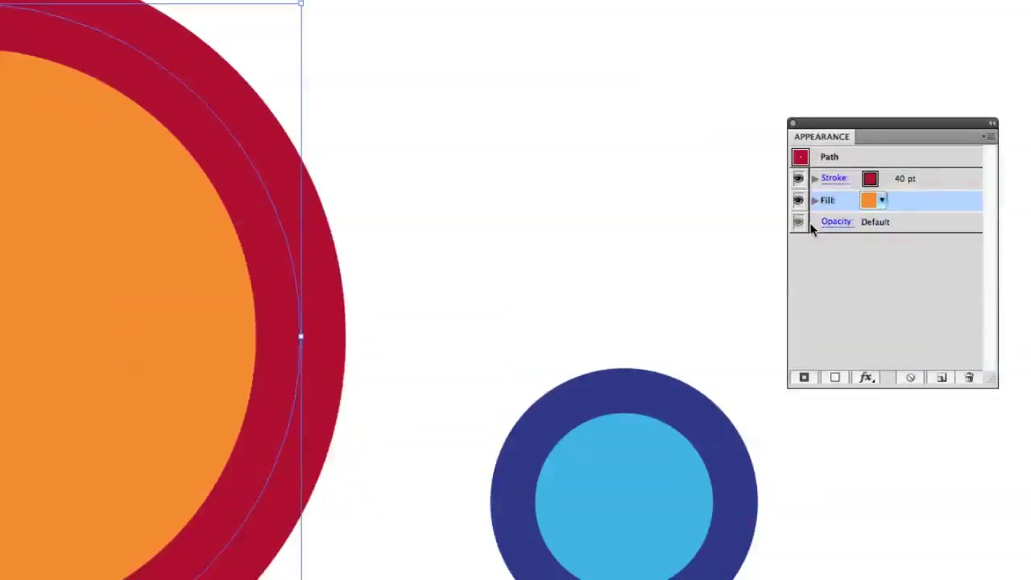
# - Toggle the visibility of the large circle's stroke off and on several times, leaving it shown
pyautogui.click(798, 178)
pyautogui.click(798, 178)
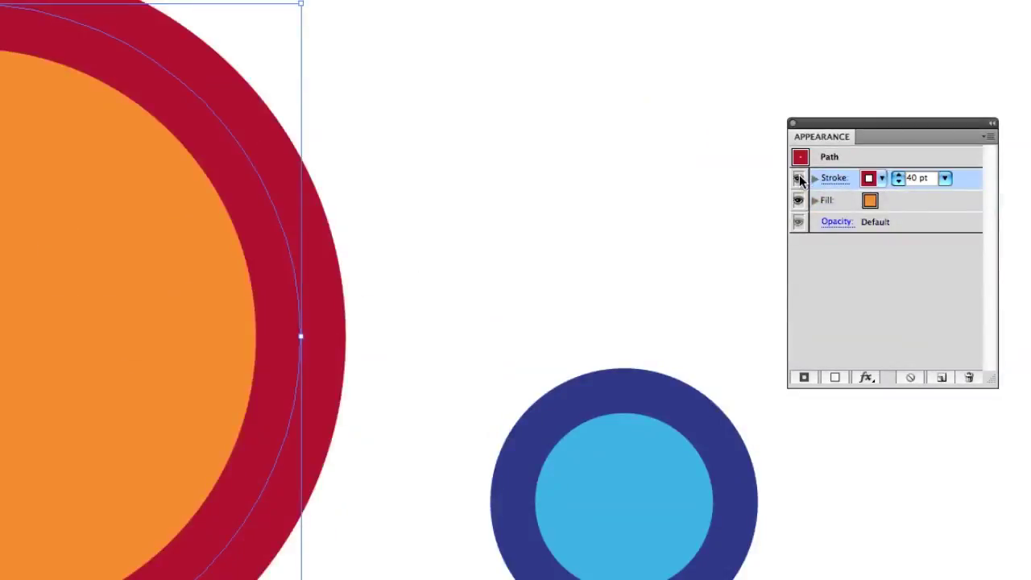
pyautogui.click(798, 178)
pyautogui.click(798, 178)
pyautogui.click(798, 178)
pyautogui.click(798, 178)
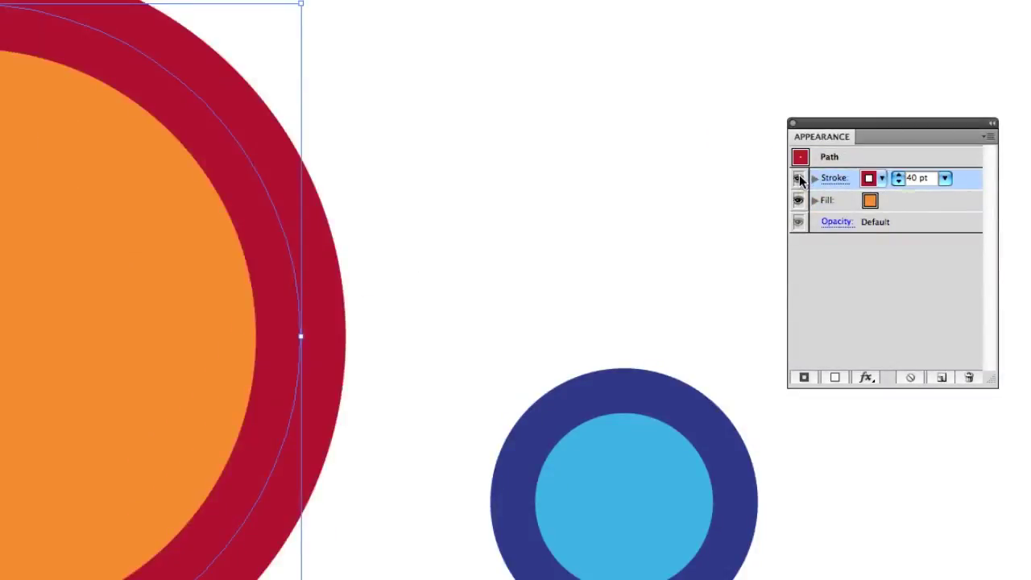